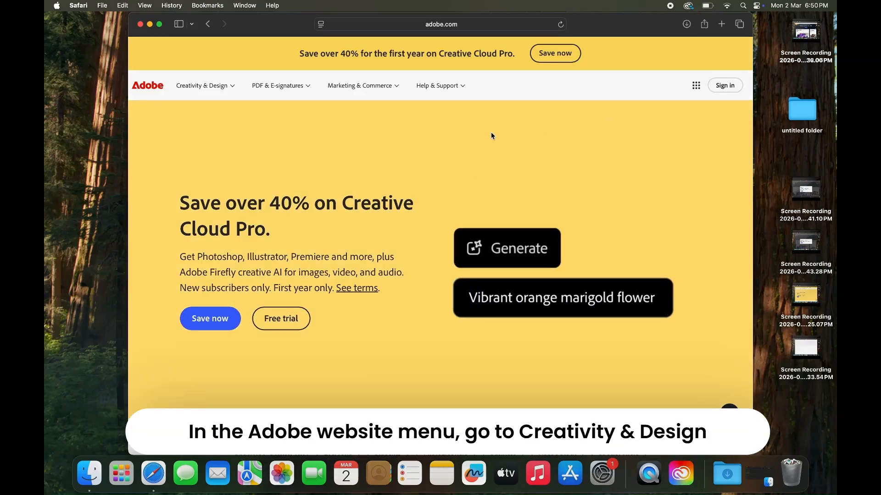
# - Go to the Creative Cloud plans and pricing page from the Creativity & Design menu
pyautogui.click(222, 89)
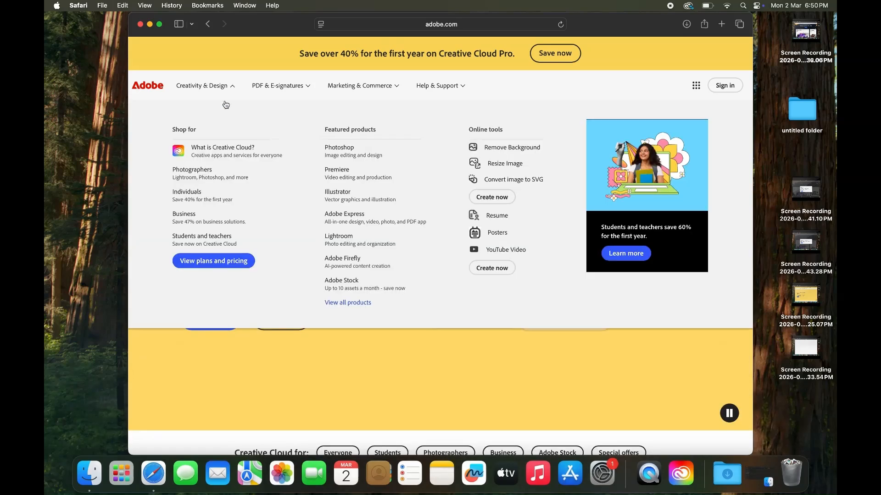
pyautogui.click(212, 261)
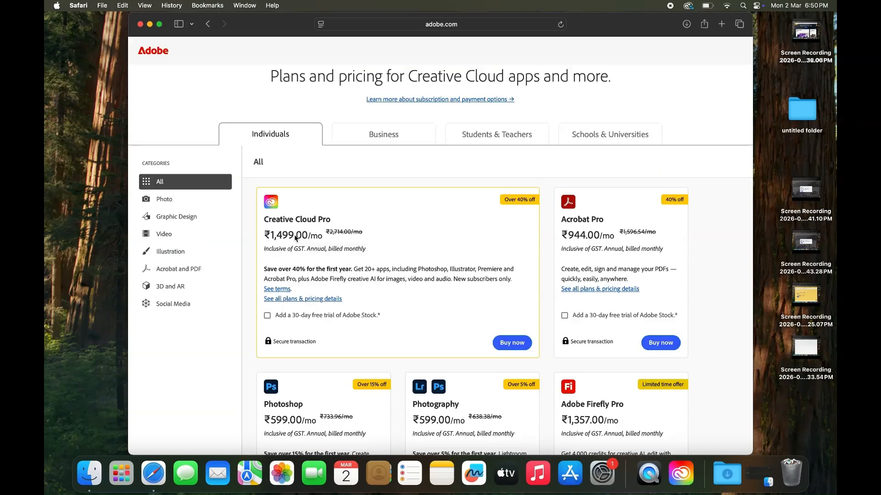
# - Scroll down to the After Effects plan card, check its name and price, and choose Buy now
pyautogui.scroll(-3, 340, 290)
pyautogui.scroll(-10, 341, 289)
pyautogui.scroll(-6, 340, 286)
pyautogui.scroll(-5, 340, 288)
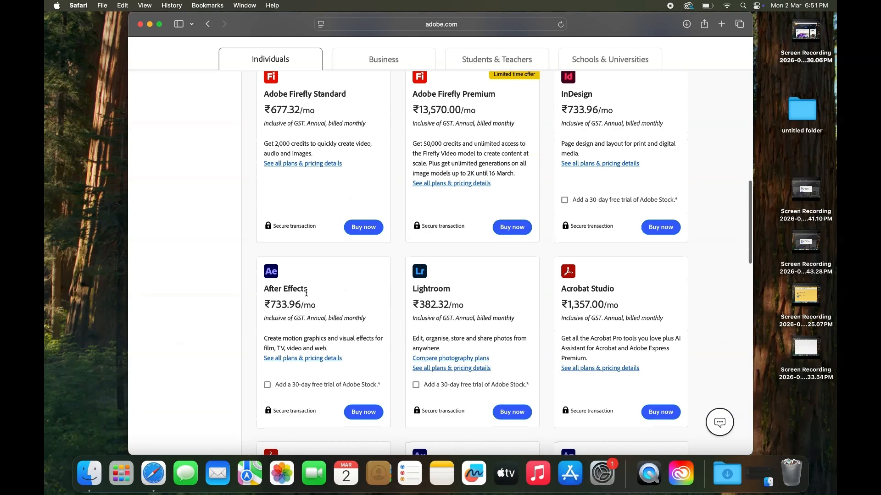
pyautogui.tripleClick(296, 290)
pyautogui.click(291, 304)
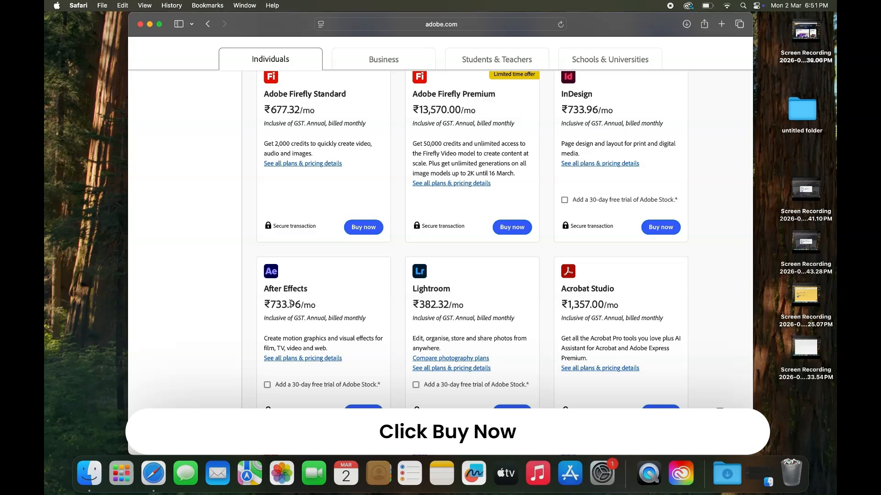
pyautogui.tripleClick(291, 304)
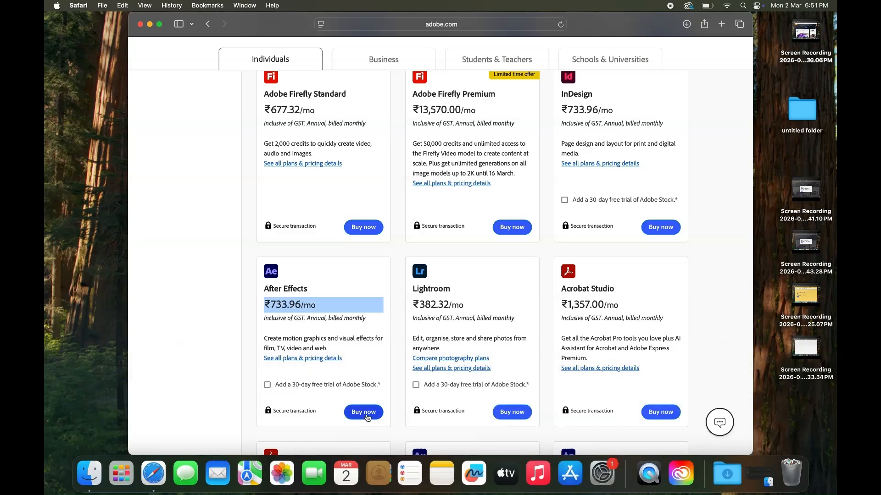
pyautogui.click(367, 416)
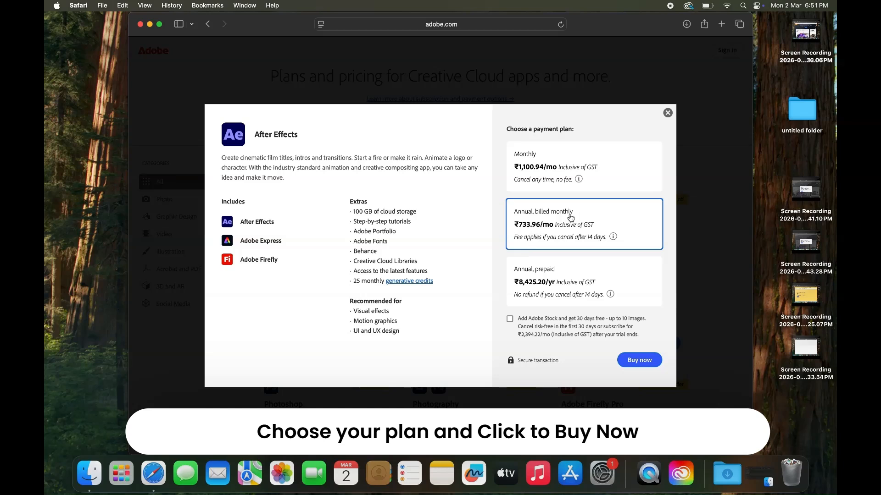
# - Check out After Effects on the Annual, billed monthly plan at ₹733.96/mo
pyautogui.click(635, 360)
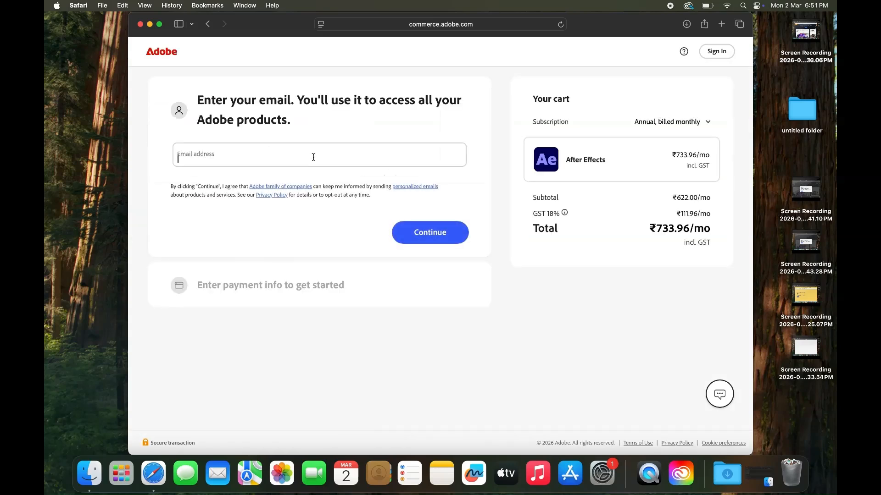
# - Enter the Adobe account email address and continue to the password page
pyautogui.click(313, 158)
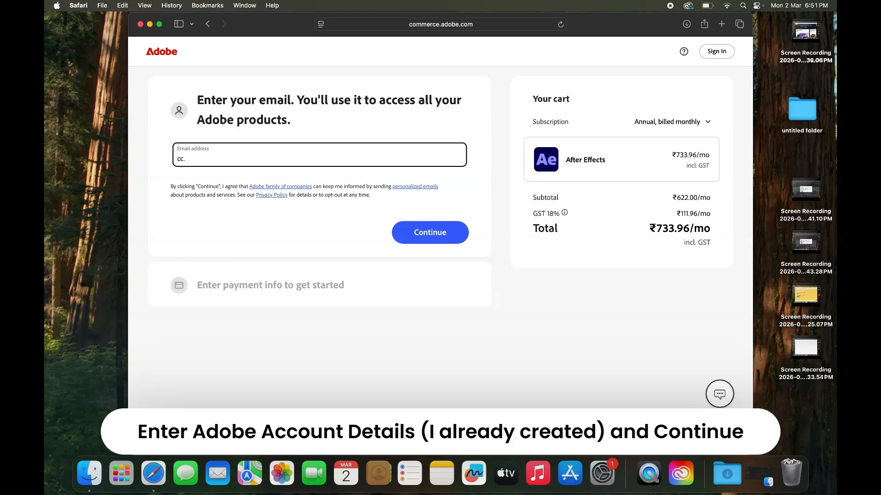
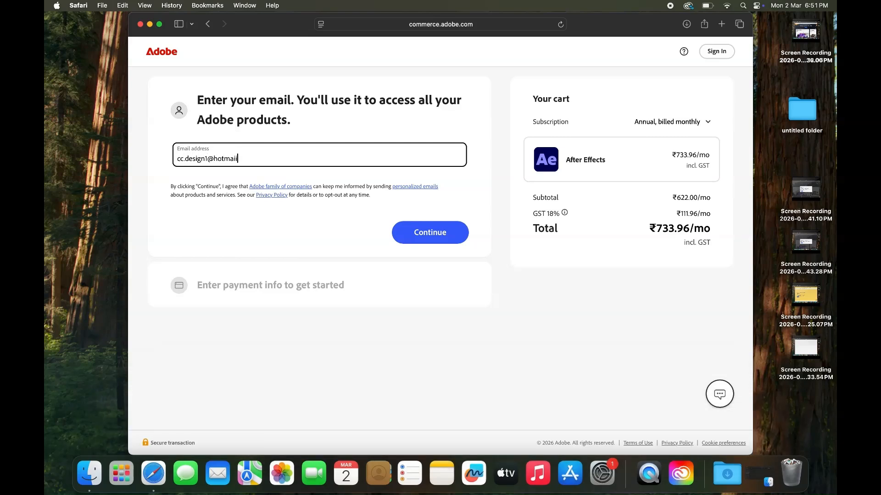
pyautogui.click(406, 228)
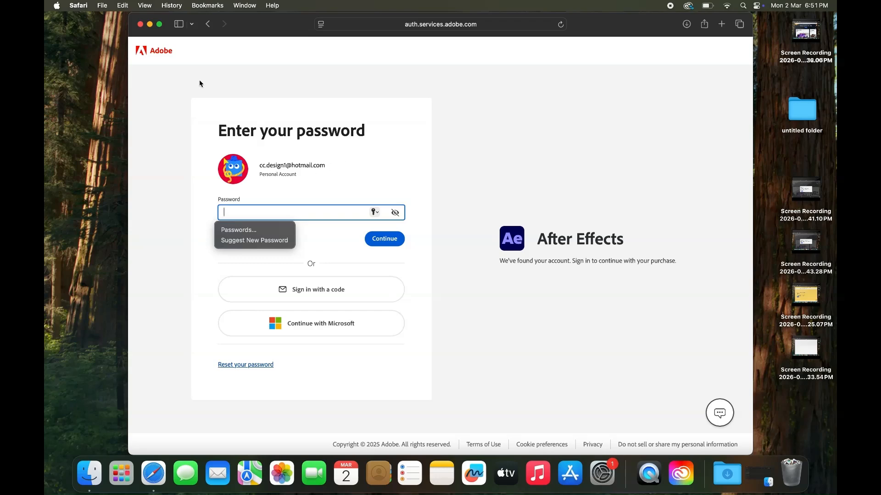
# - Reopen the browser and load adobe.com, choosing the India version of the site
pyautogui.click(141, 25)
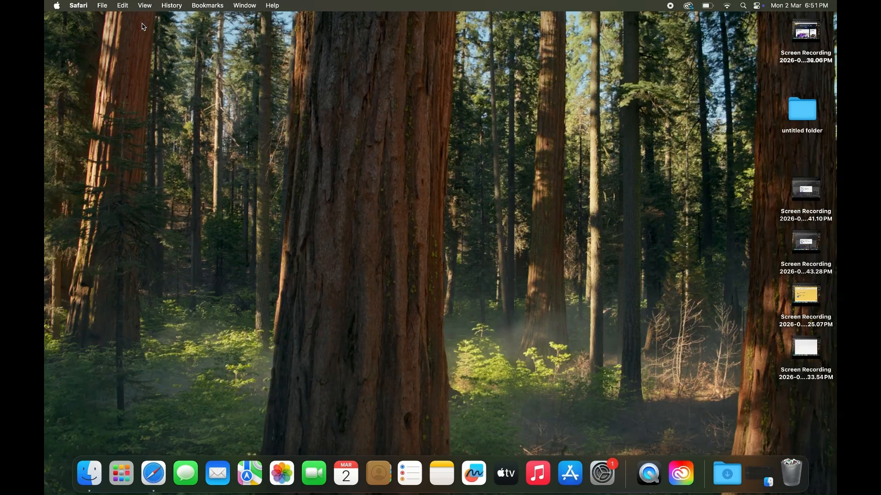
pyautogui.click(154, 474)
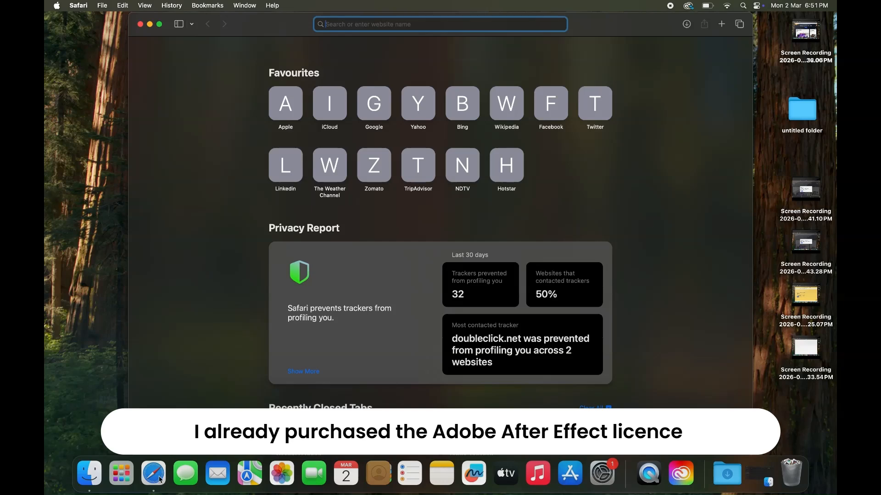
pyautogui.write('adobe.com')
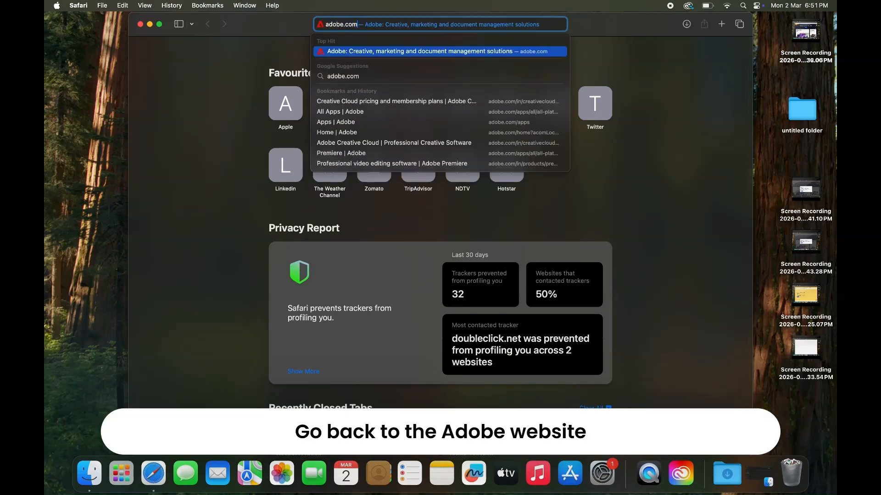
pyautogui.press('Return')
pyautogui.click(306, 282)
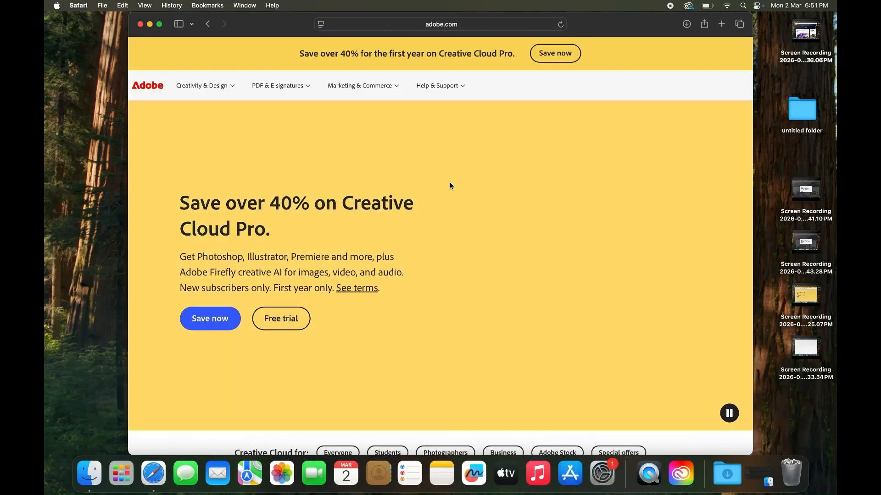
# - Start signing in by submitting the account email address
pyautogui.click(723, 86)
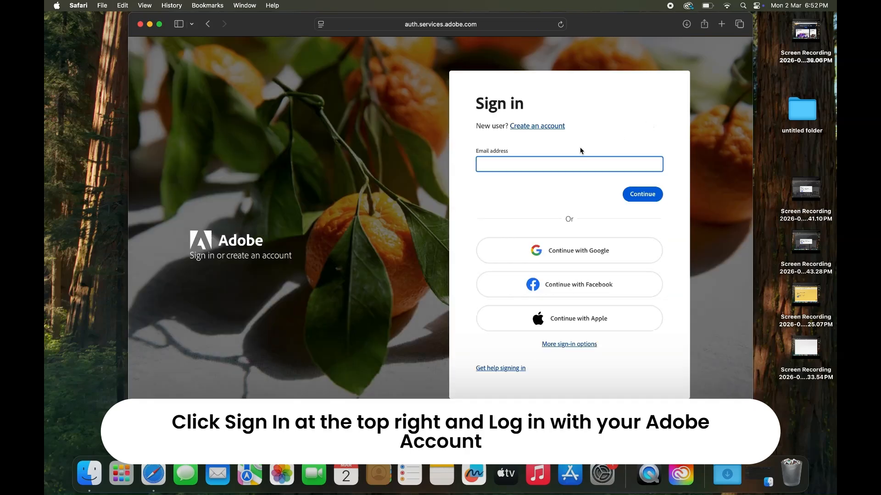
pyautogui.press('Return')
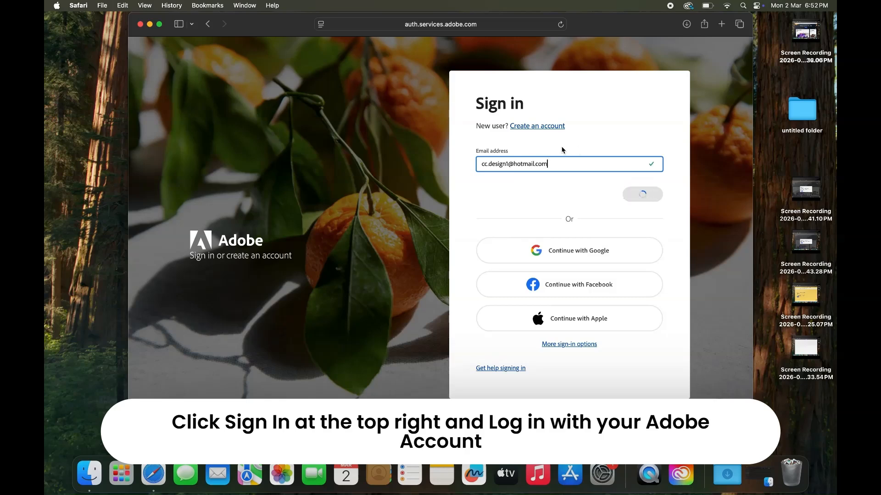
pyautogui.moveTo(468, 223); pyautogui.dragTo(480, 217)
# - Enter the account password to sign in, declining Safari's offer to save it
pyautogui.click(492, 188)
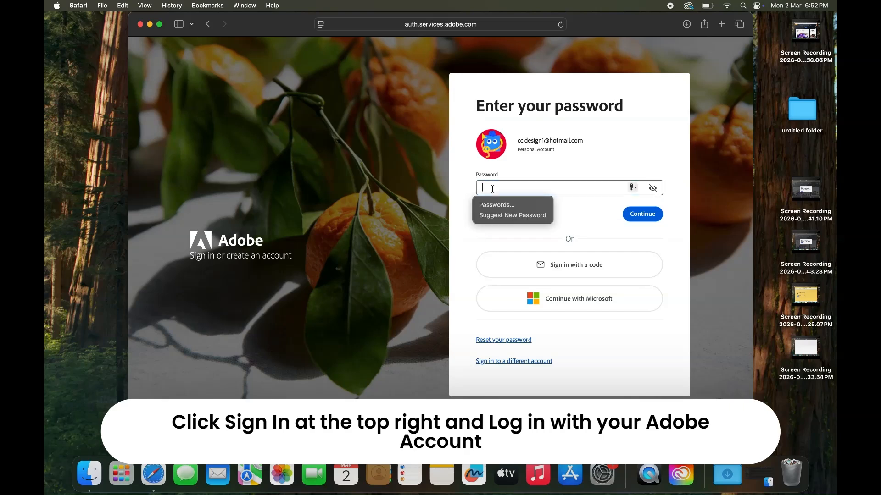
pyautogui.write('••••••')
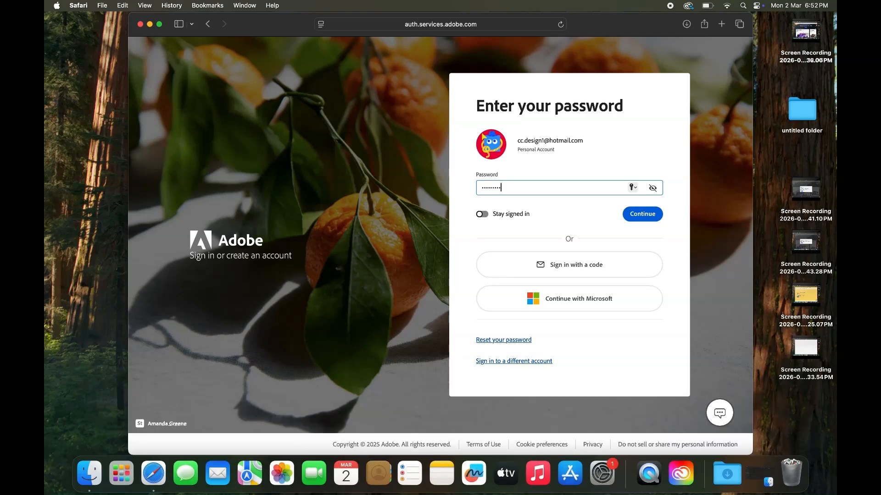
pyautogui.press('Return')
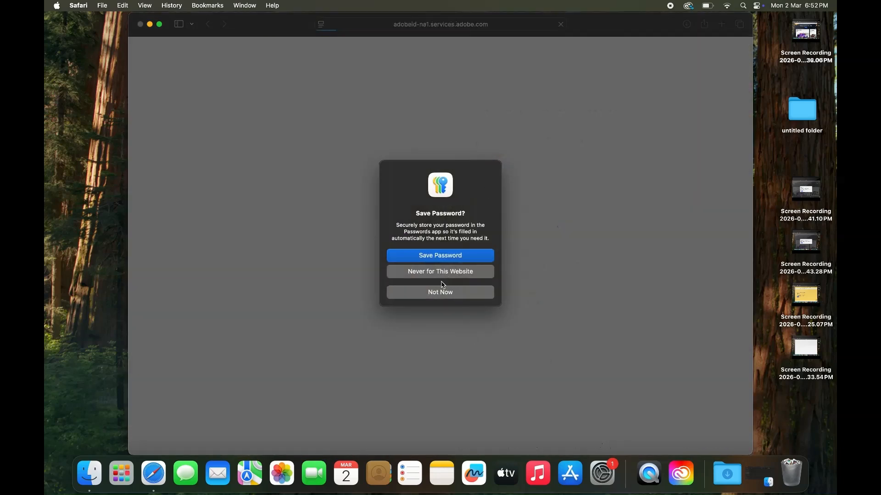
pyautogui.click(439, 294)
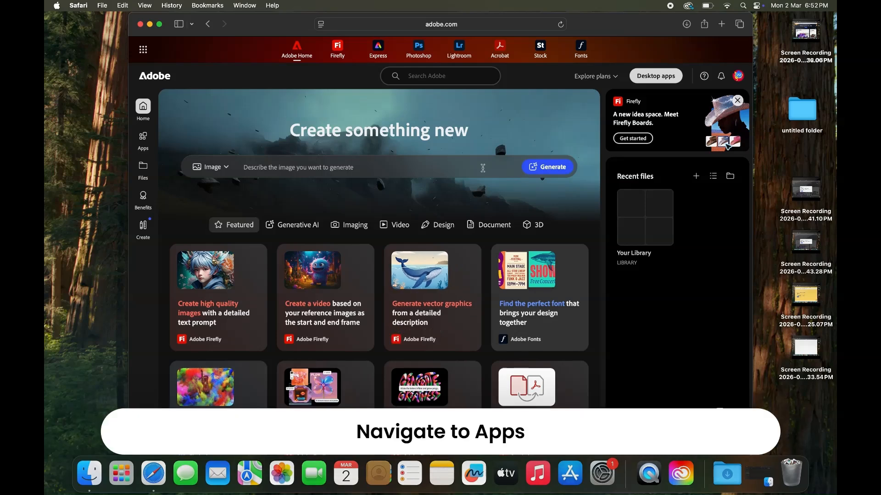
# - In full screen, open the After Effects app page from More apps from Adobe on the Apps page
pyautogui.click(159, 26)
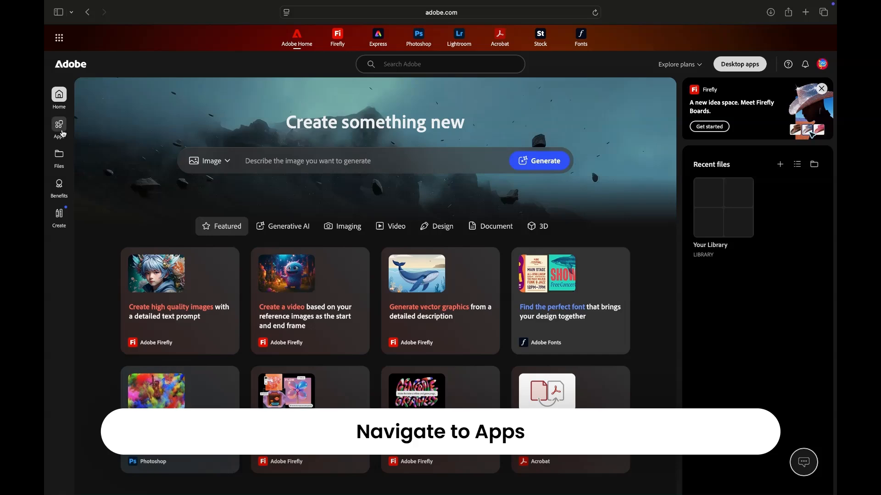
pyautogui.click(59, 126)
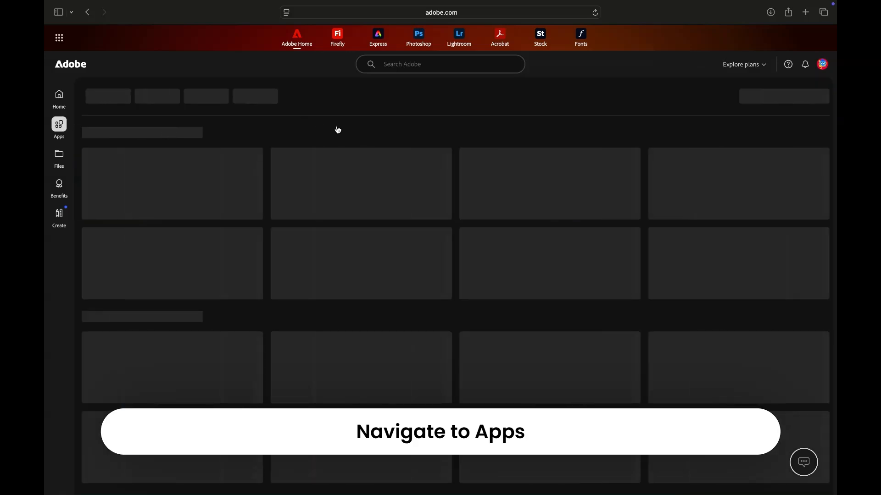
pyautogui.scroll(-6, 295, 219)
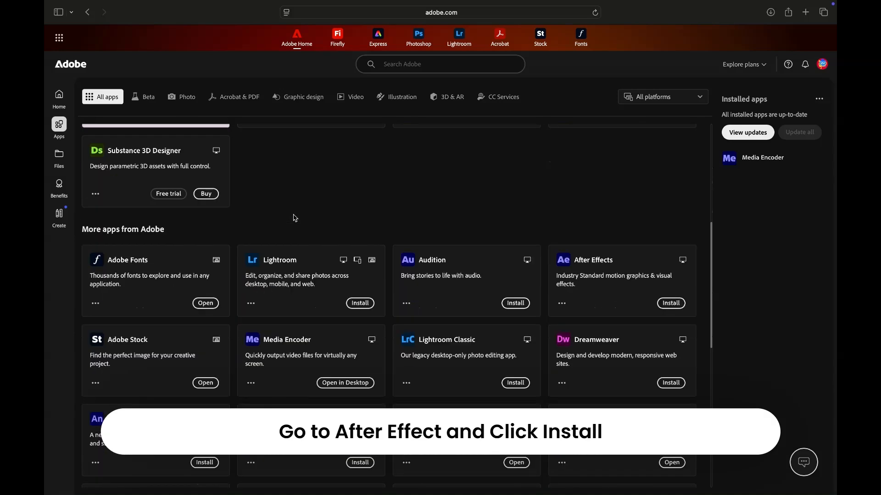
pyautogui.click(633, 285)
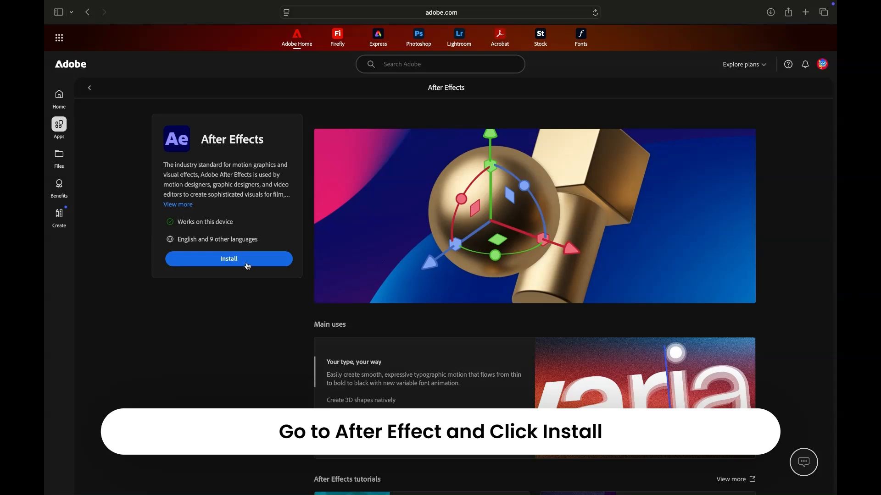
# - Install After Effects with Cinema 4D included, then open it once installation finishes
pyautogui.click(210, 264)
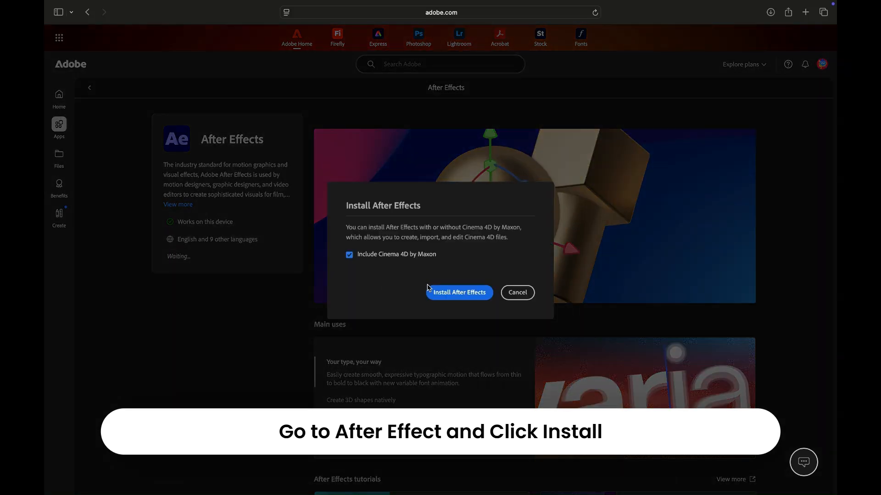
pyautogui.click(447, 301)
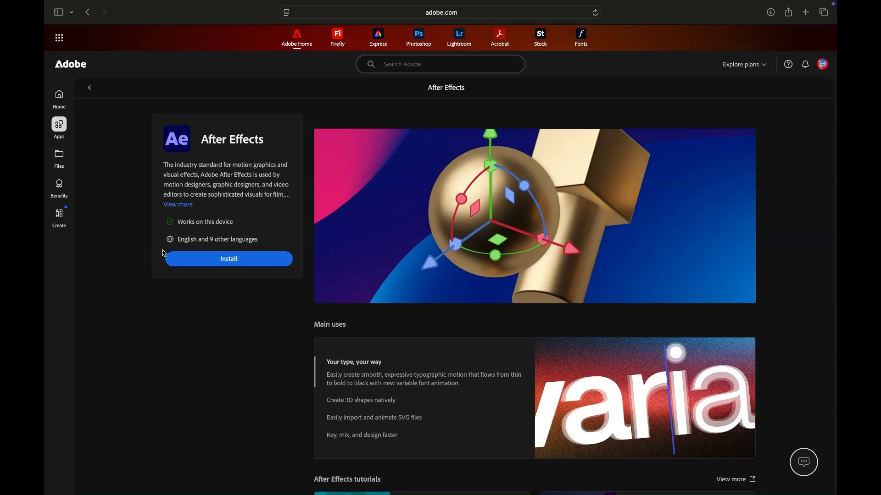
pyautogui.click(205, 258)
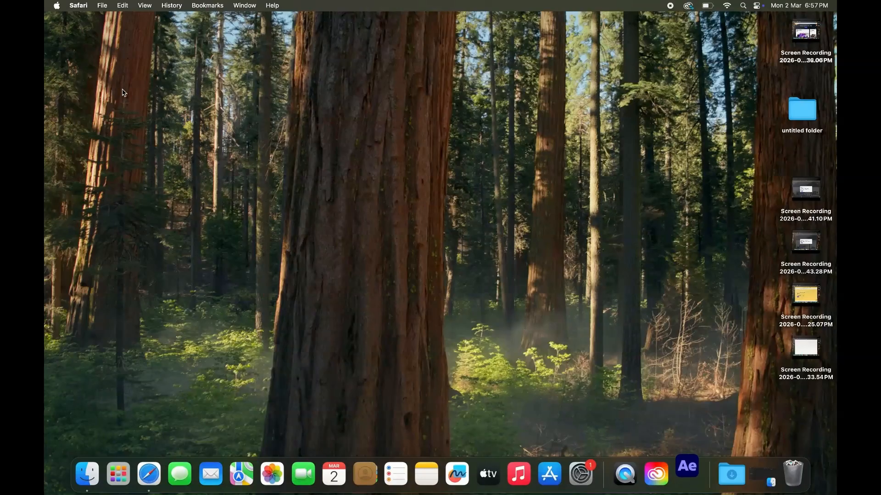
pyautogui.click(124, 93)
# - Launch Adobe After Effects 2026 from the Applications folder
pyautogui.click(167, 5)
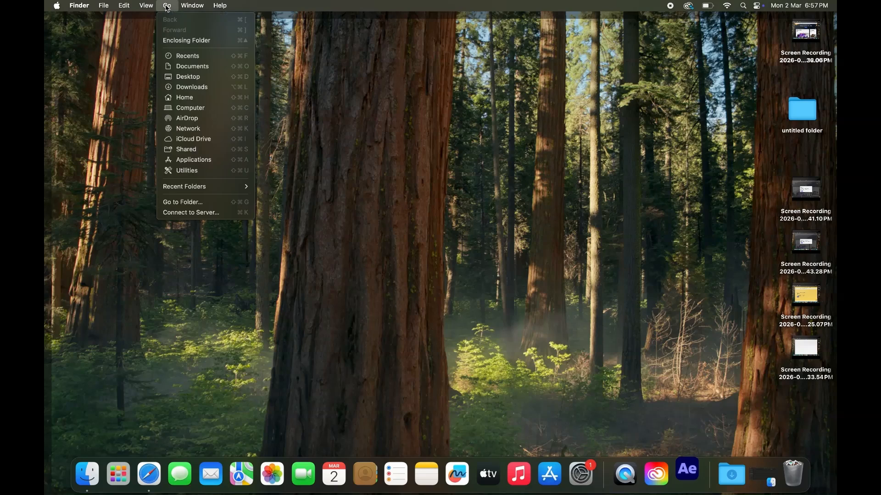
pyautogui.press('super+shift+a')
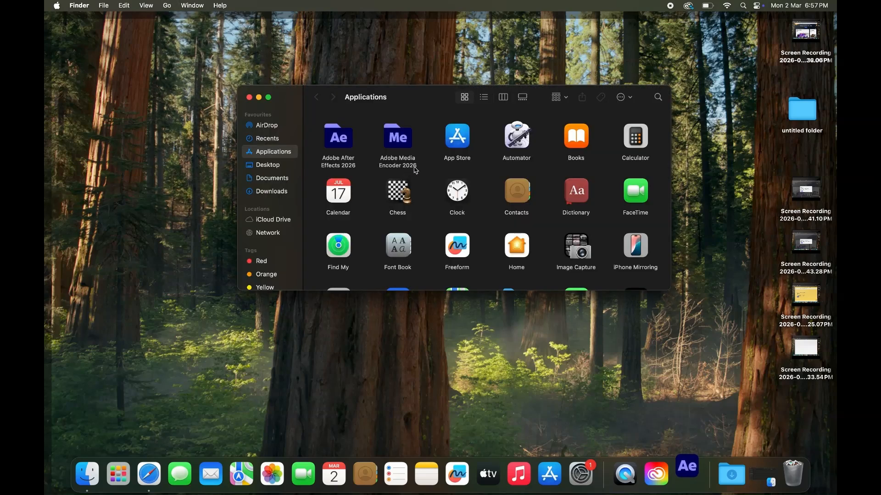
pyautogui.click(340, 145)
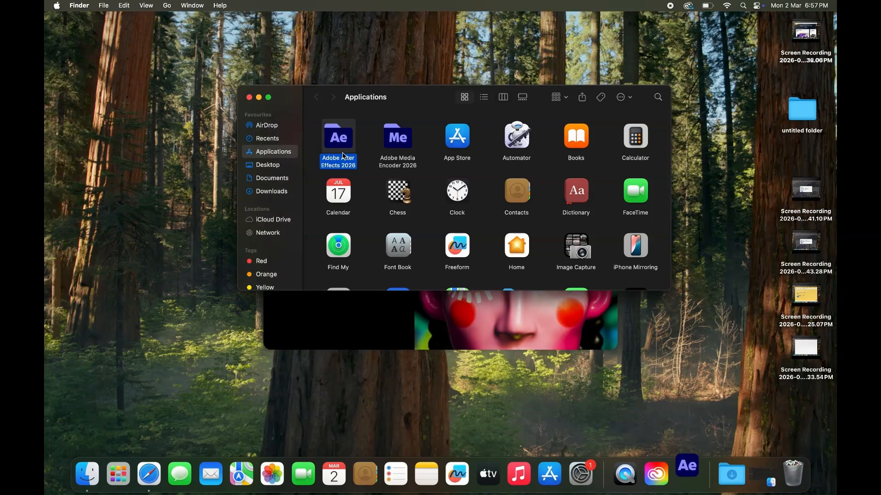
pyautogui.click(249, 97)
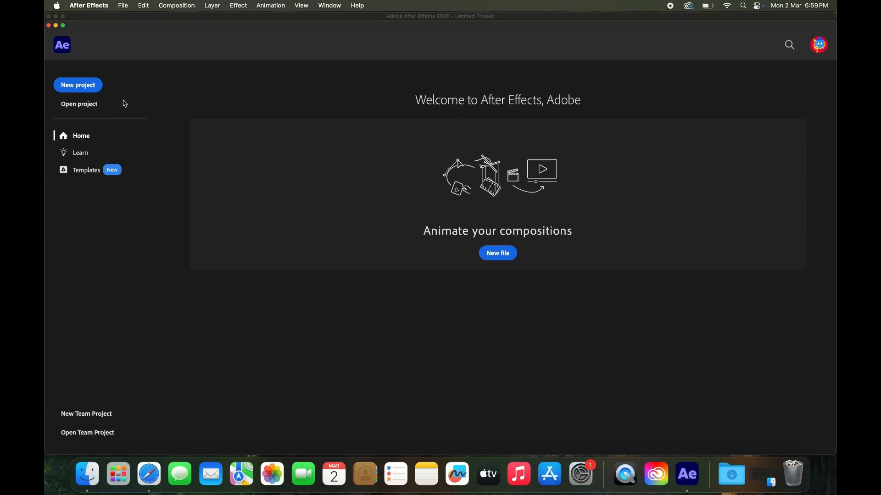
# - Dismiss the start screen to see the empty workspace, quit After Effects, and reopen Applications
pyautogui.click(48, 26)
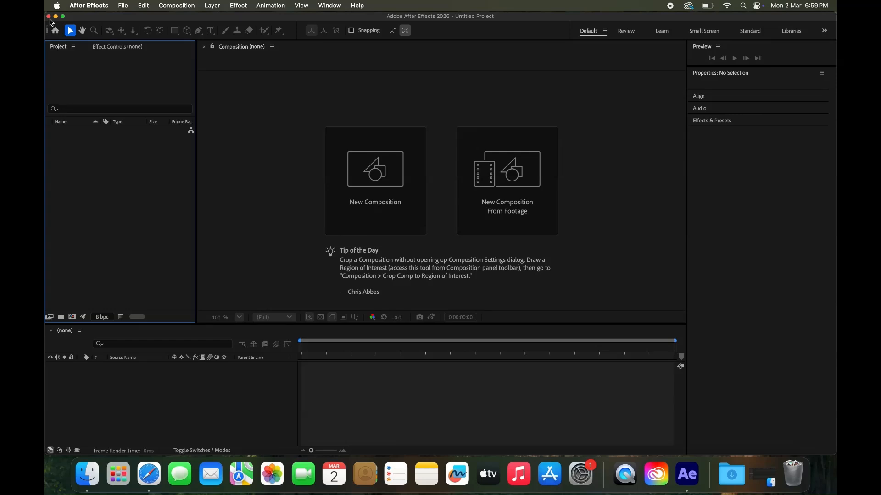
pyautogui.click(48, 16)
pyautogui.click(166, 5)
pyautogui.click(193, 160)
pyautogui.click(345, 146)
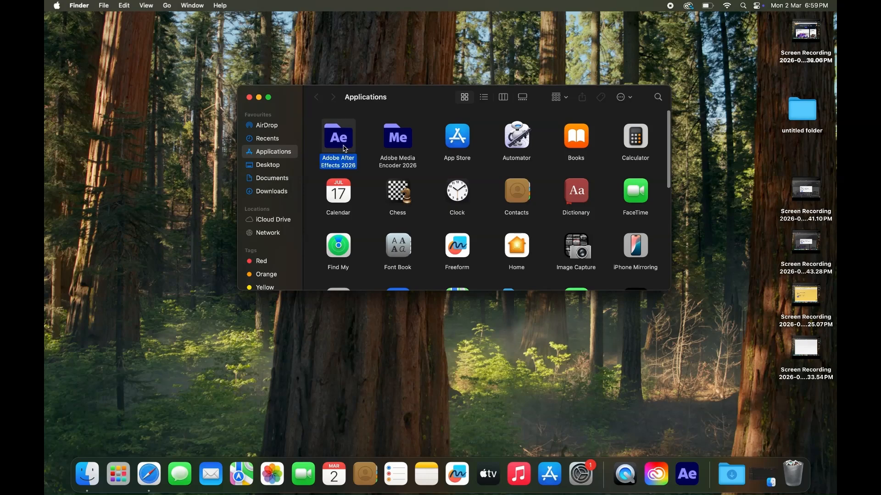
# - Close the Applications window, view the installed apps in Launchpad, then return to the desktop
pyautogui.click(250, 98)
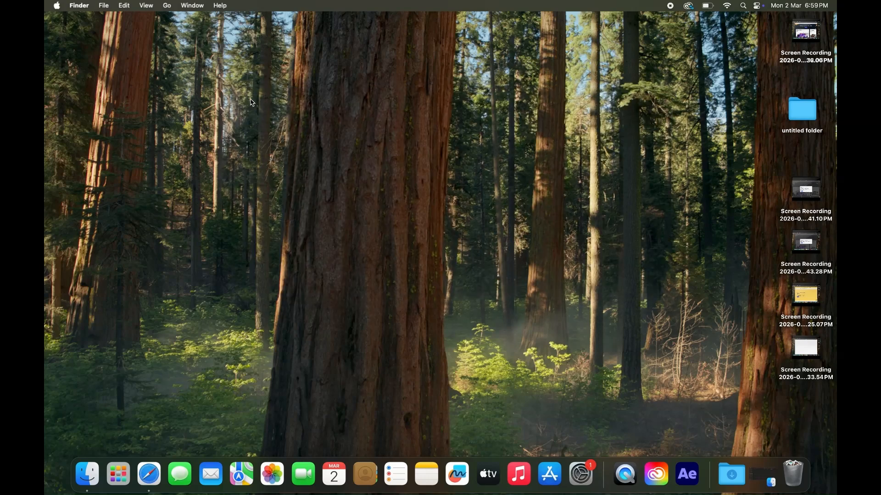
pyautogui.click(128, 481)
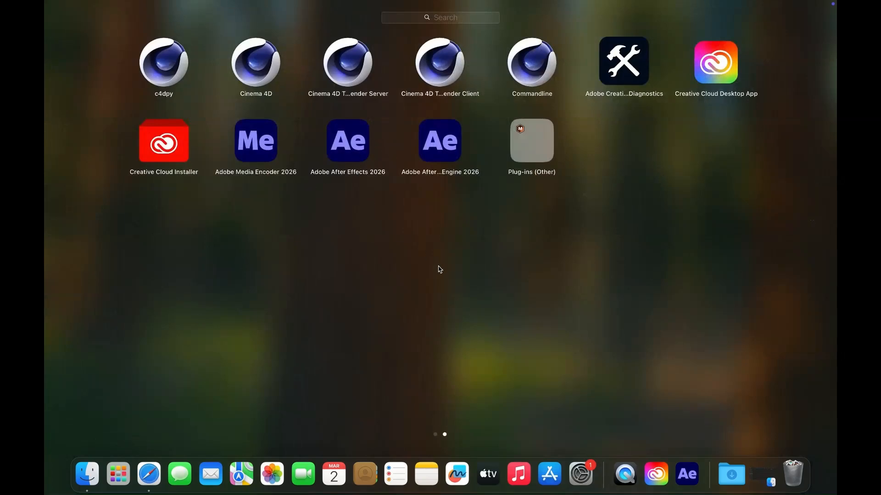
pyautogui.click(448, 277)
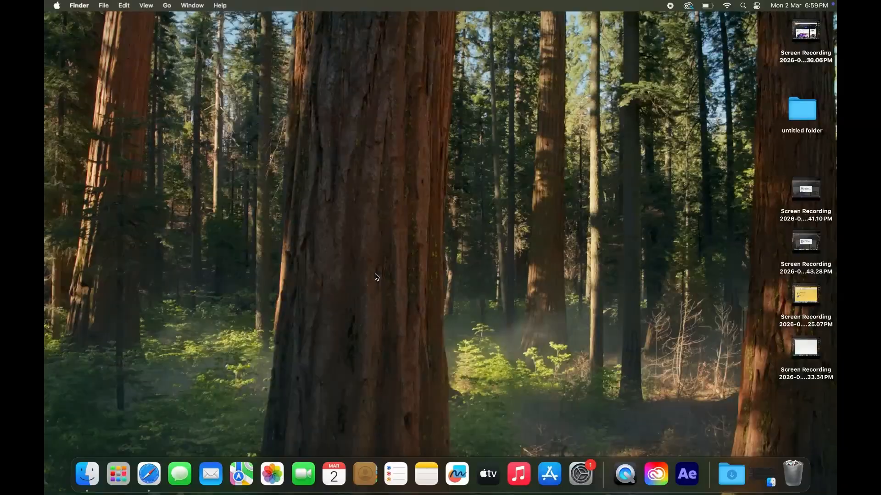